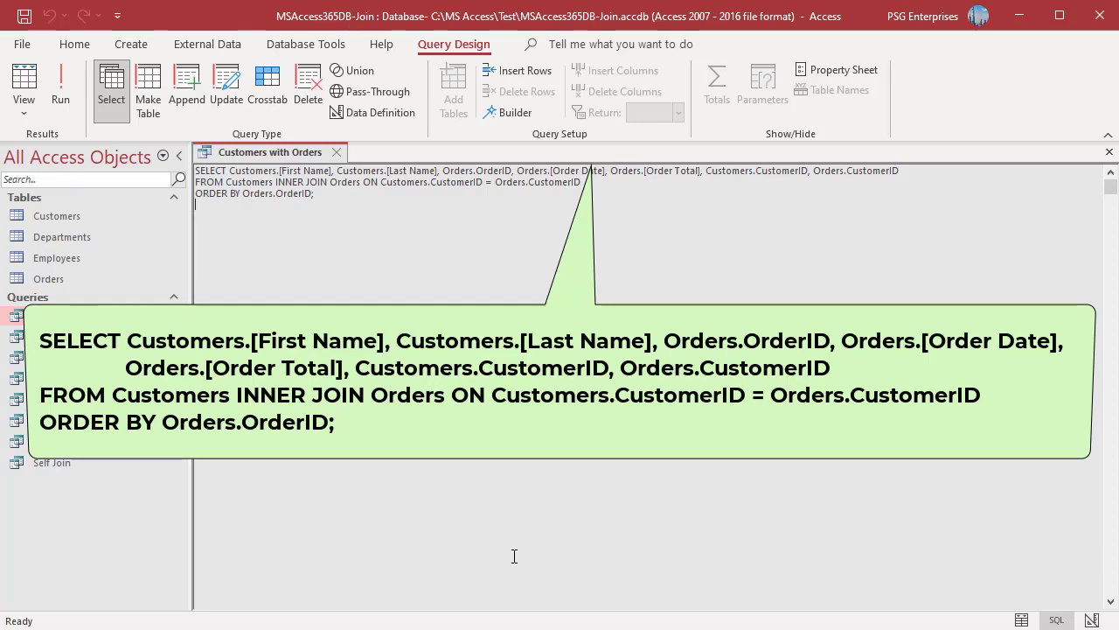
# - Run the Customers with Orders inner join (18 orders) and open the Orders table beside it
pyautogui.click(57, 104)
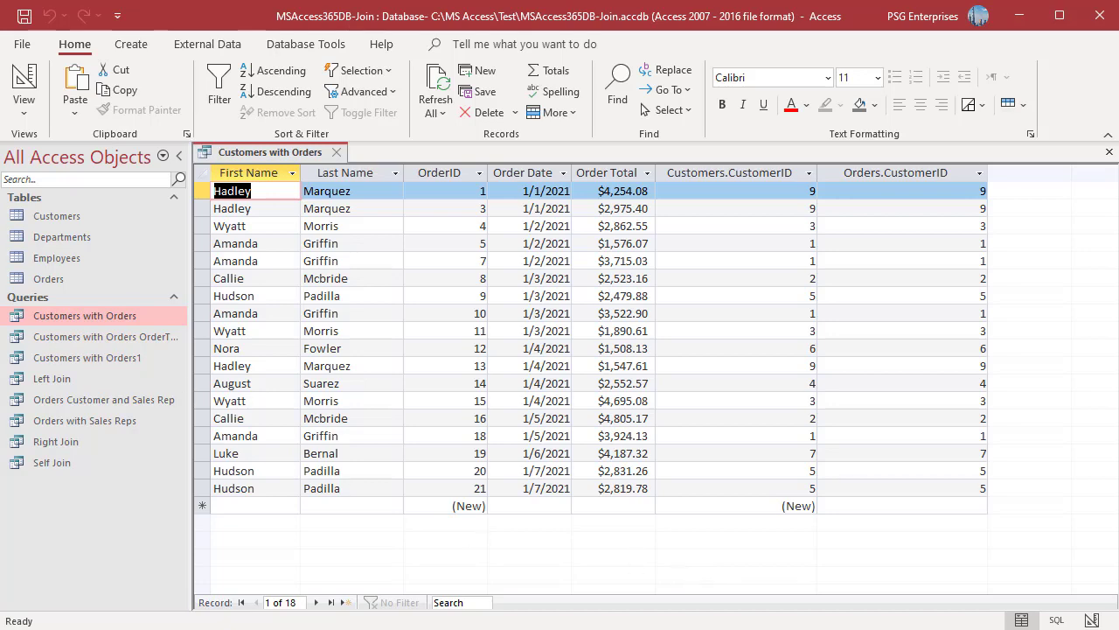
pyautogui.doubleClick(185, 276)
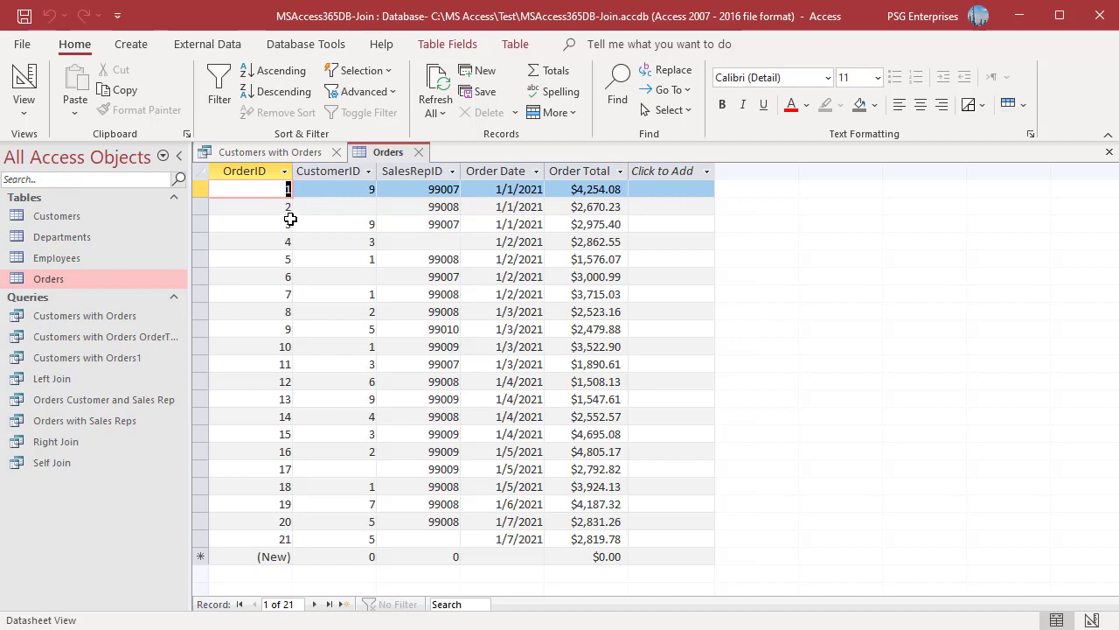
pyautogui.click(281, 155)
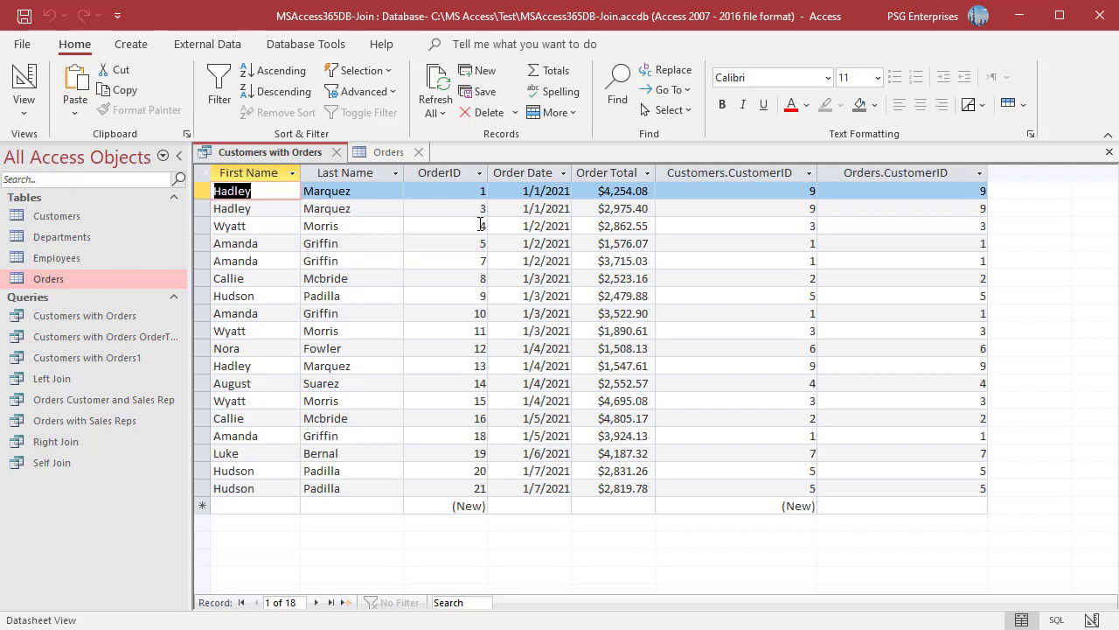
# - Open the Customers table and compare it with the Orders table and the join results
pyautogui.doubleClick(85, 218)
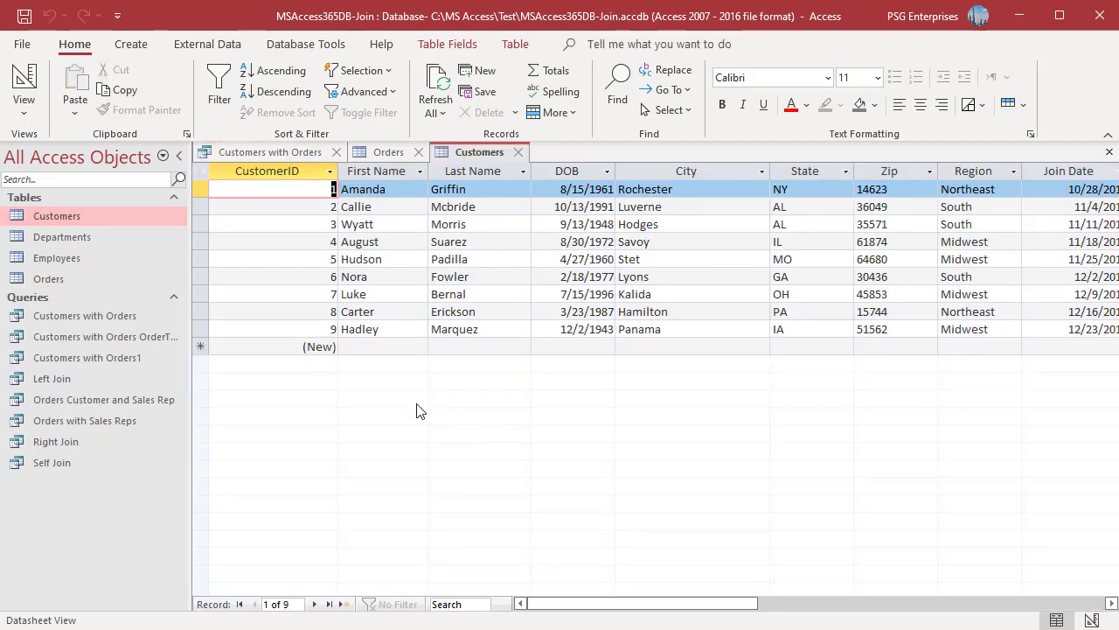
pyautogui.click(381, 152)
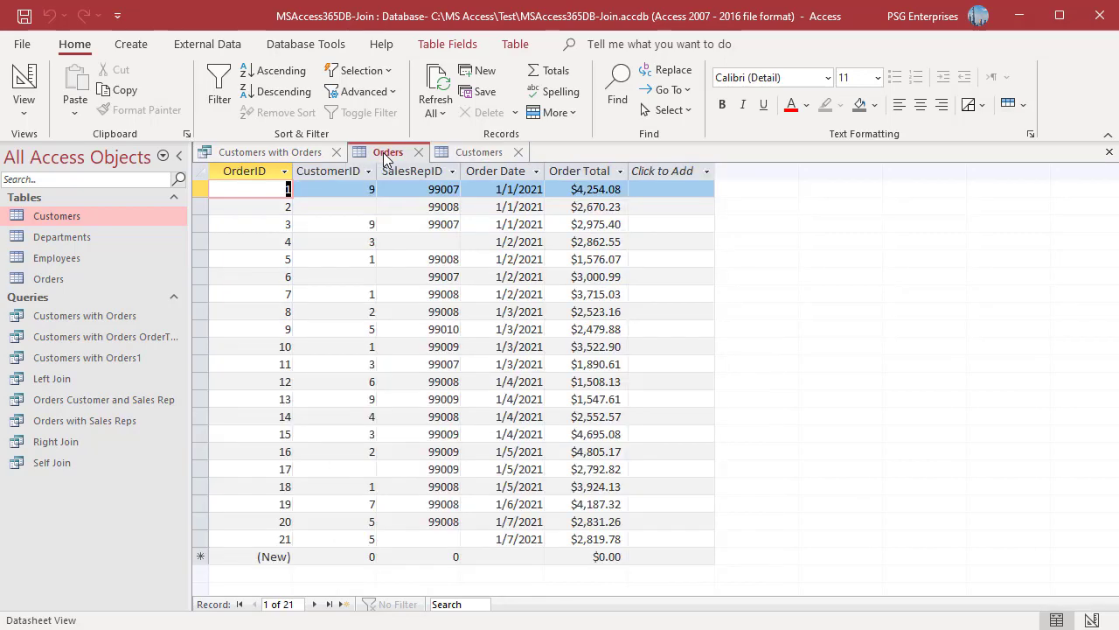
pyautogui.click(290, 154)
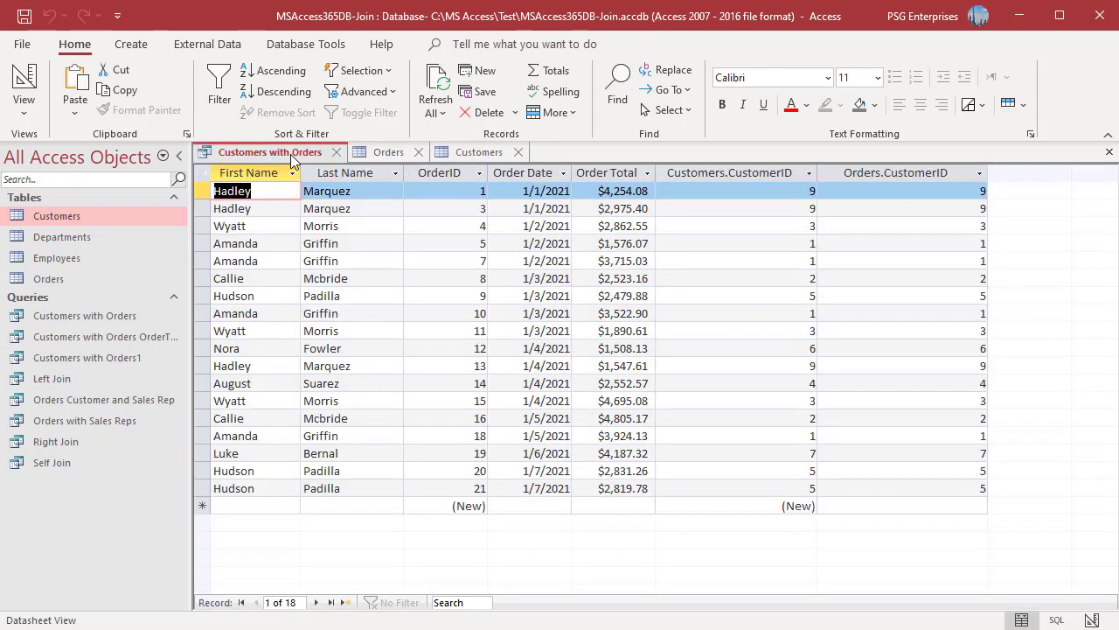
# - Close all open objects, run the Customers with Orders1 query, and close its results
pyautogui.hotkey('ctrl', 'w')
pyautogui.hotkey('ctrl', 'w')
pyautogui.hotkey('ctrl', 'w')
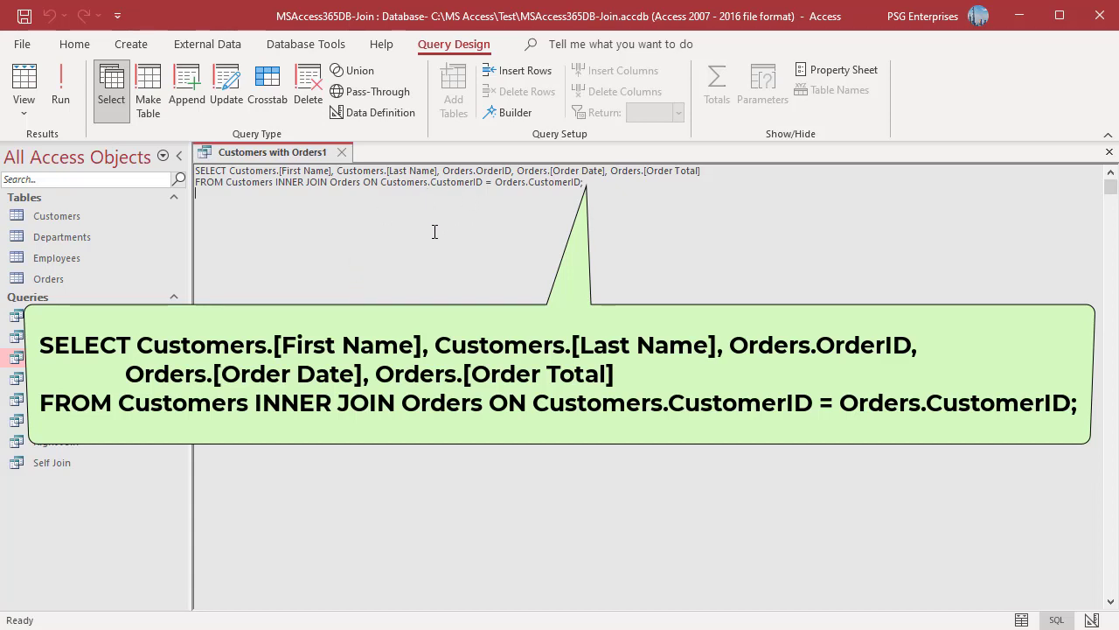
pyautogui.click(57, 87)
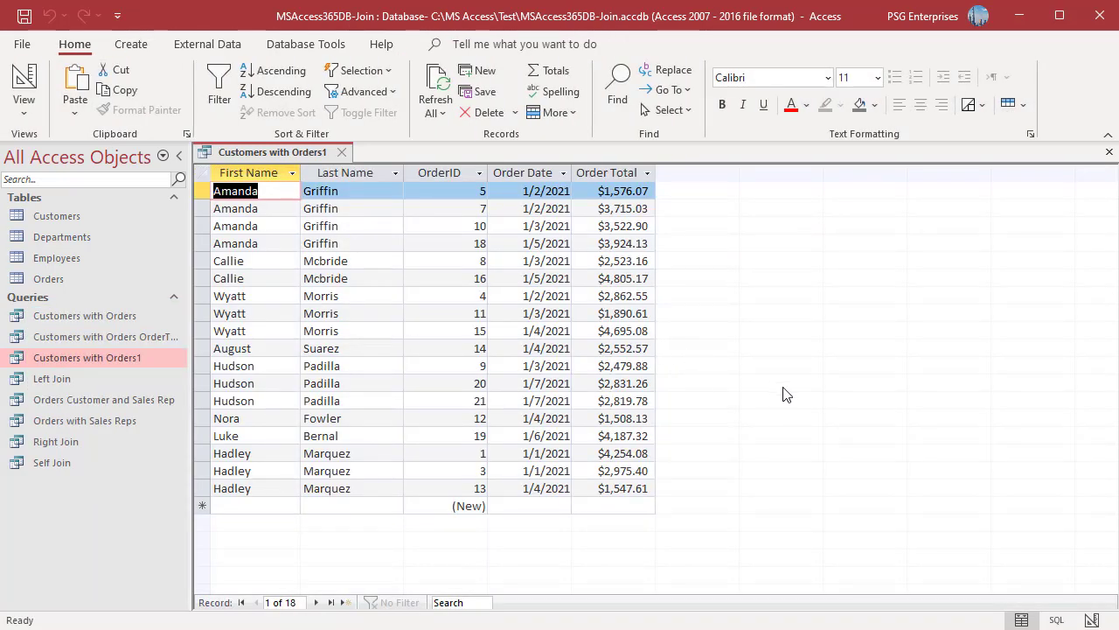
pyautogui.hotkey('ctrl', 'w')
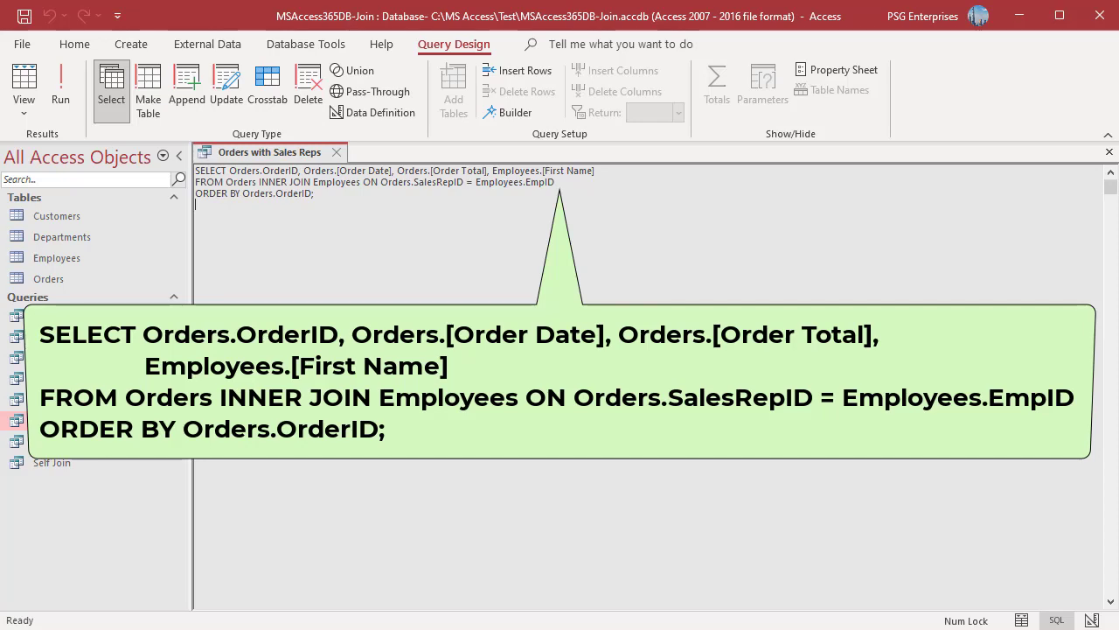
# - Run Orders with Sales Reps (19 orders) and compare it against the Orders table
pyautogui.click(60, 88)
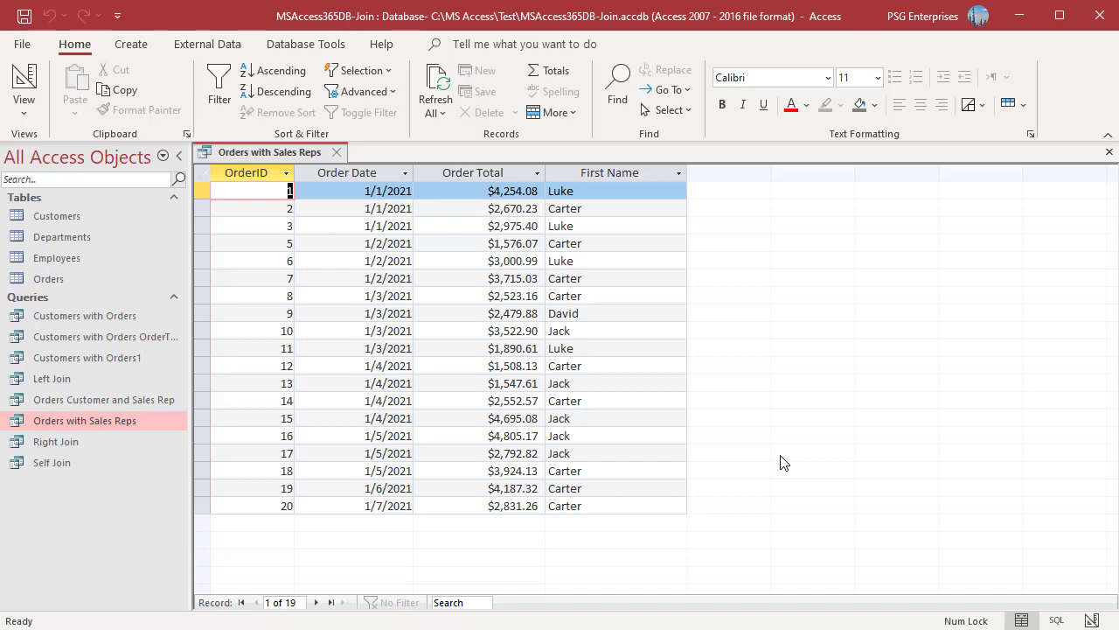
pyautogui.doubleClick(47, 278)
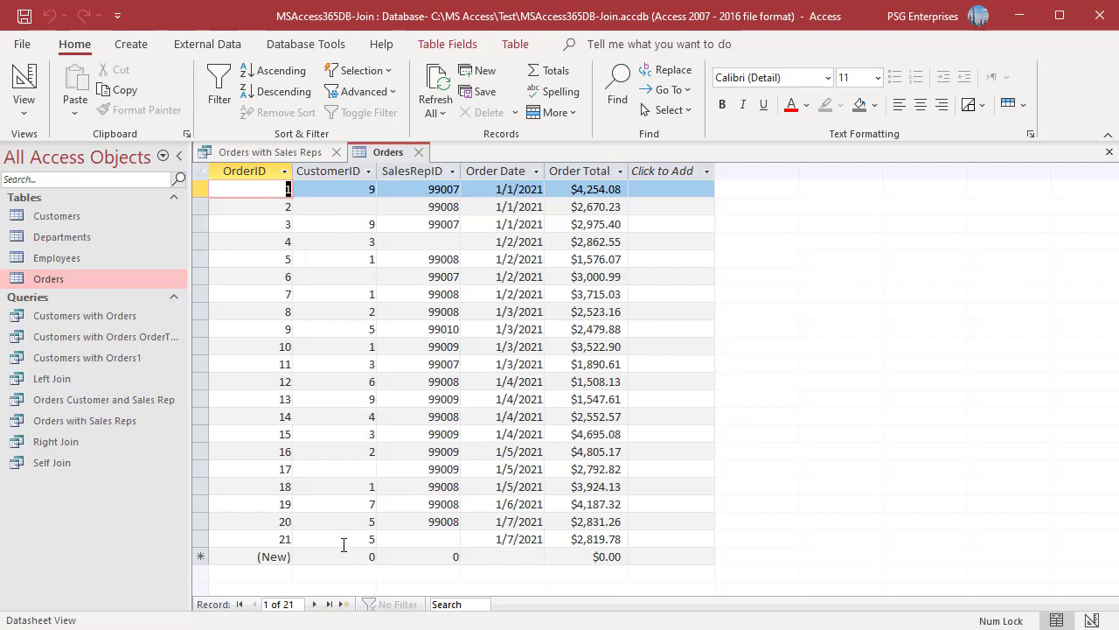
pyautogui.click(269, 152)
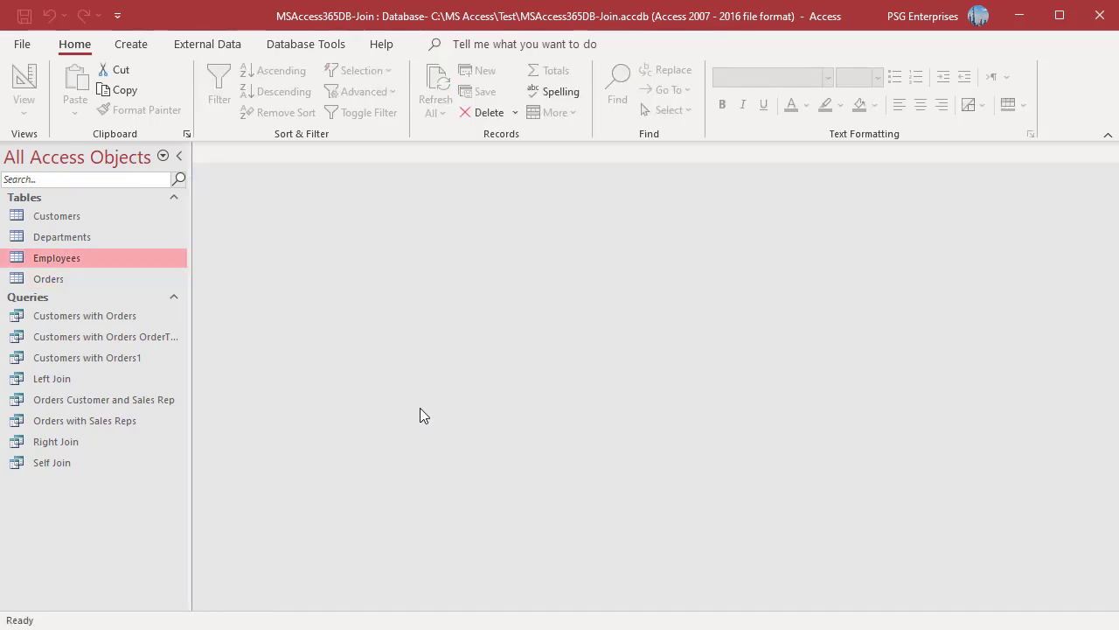
# - Open and run the Customers with Orders OrderTotal > 4000 query (4 orders), then close it
pyautogui.doubleClick(141, 336)
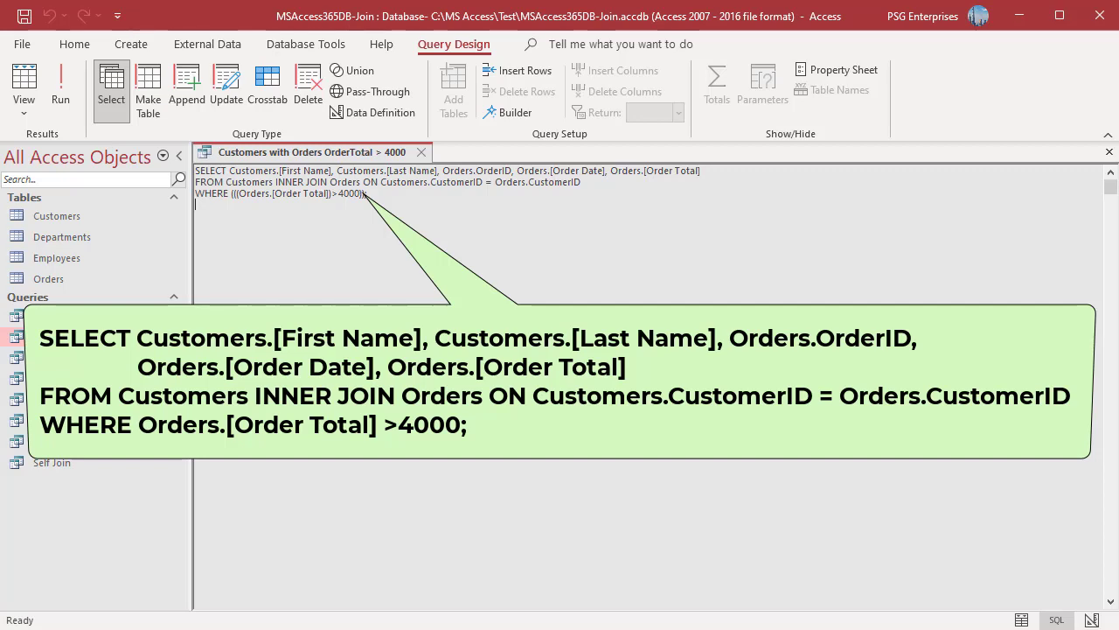
pyautogui.click(65, 93)
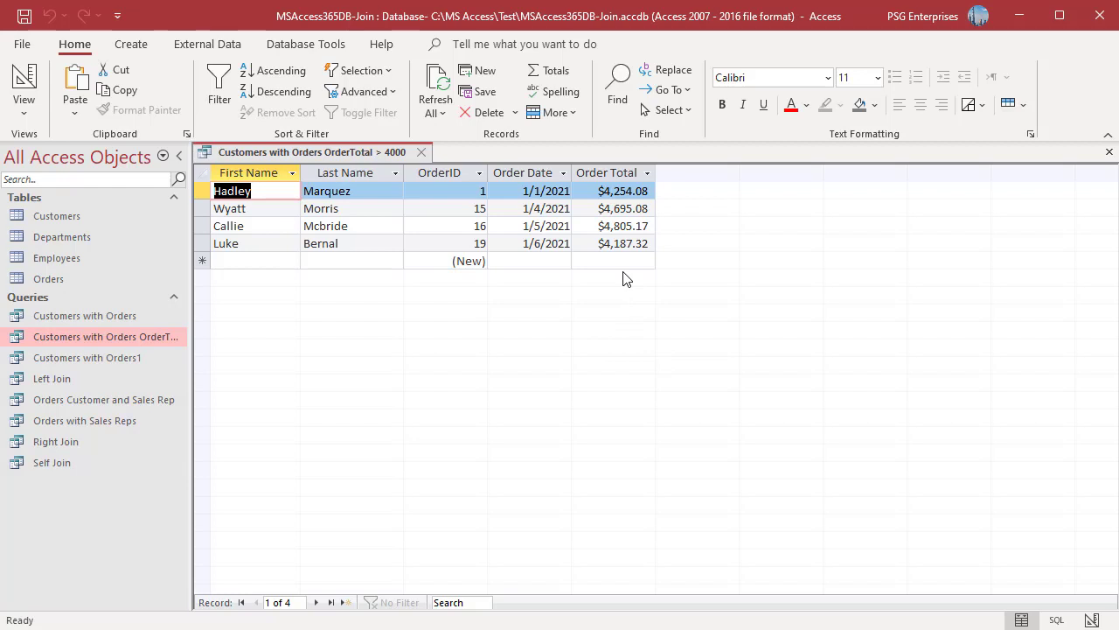
pyautogui.hotkey('ctrl', 'w')
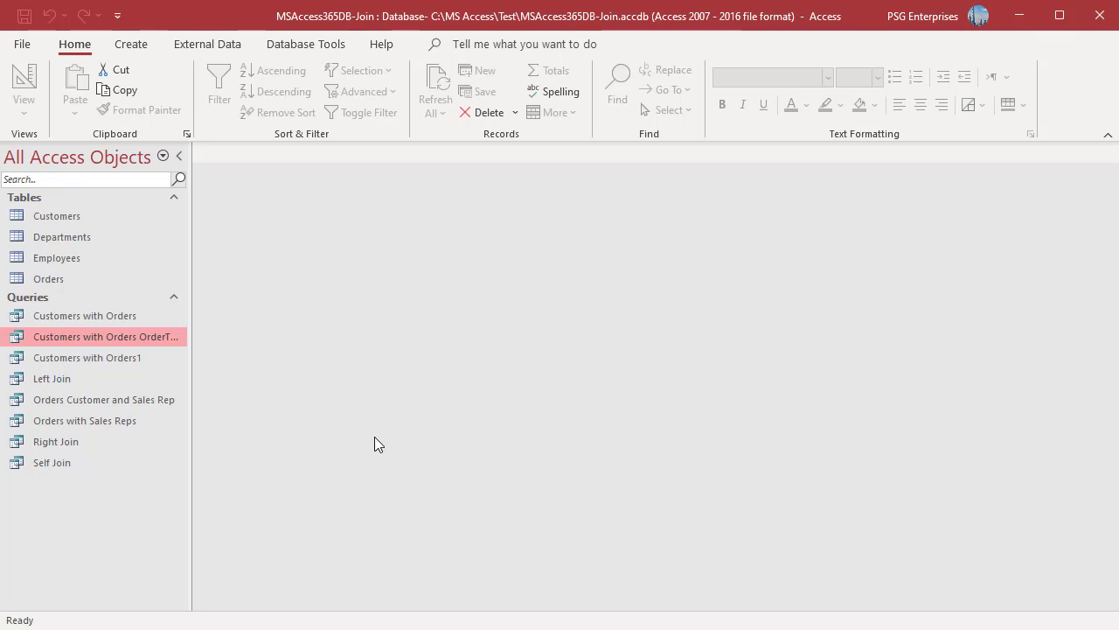
# - Open and run the Orders Customer and Sales Rep query, returning 16 records
pyautogui.doubleClick(160, 405)
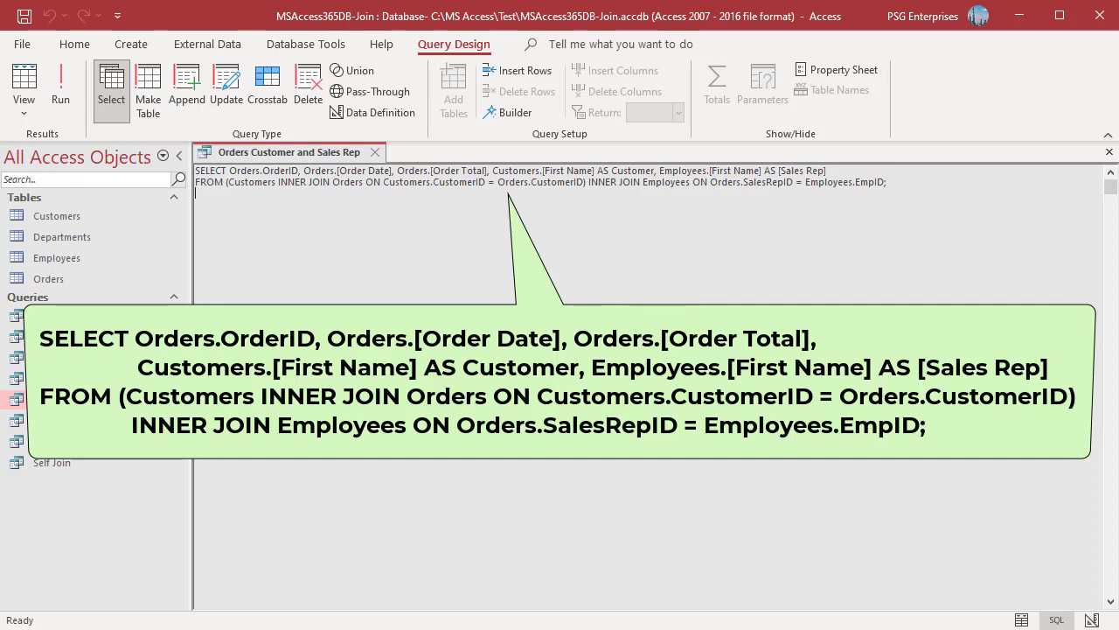
pyautogui.click(50, 96)
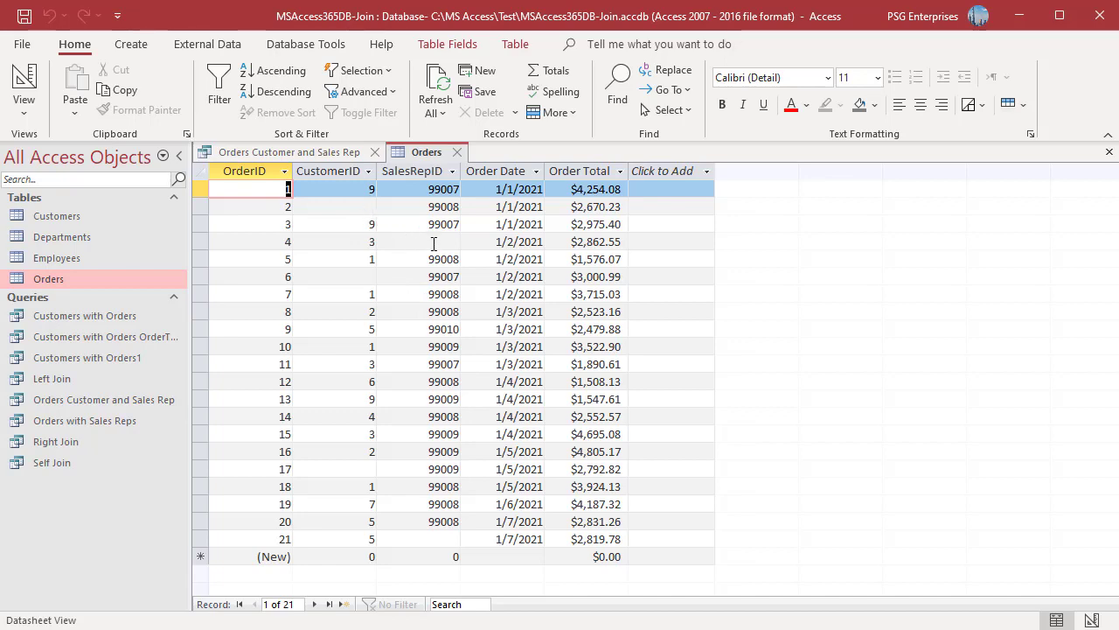
# - Close all open objects from the Orders Customer and Sales Rep tab's context menu
pyautogui.click(289, 151)
pyautogui.rightClick(306, 158)
pyautogui.click(336, 210)
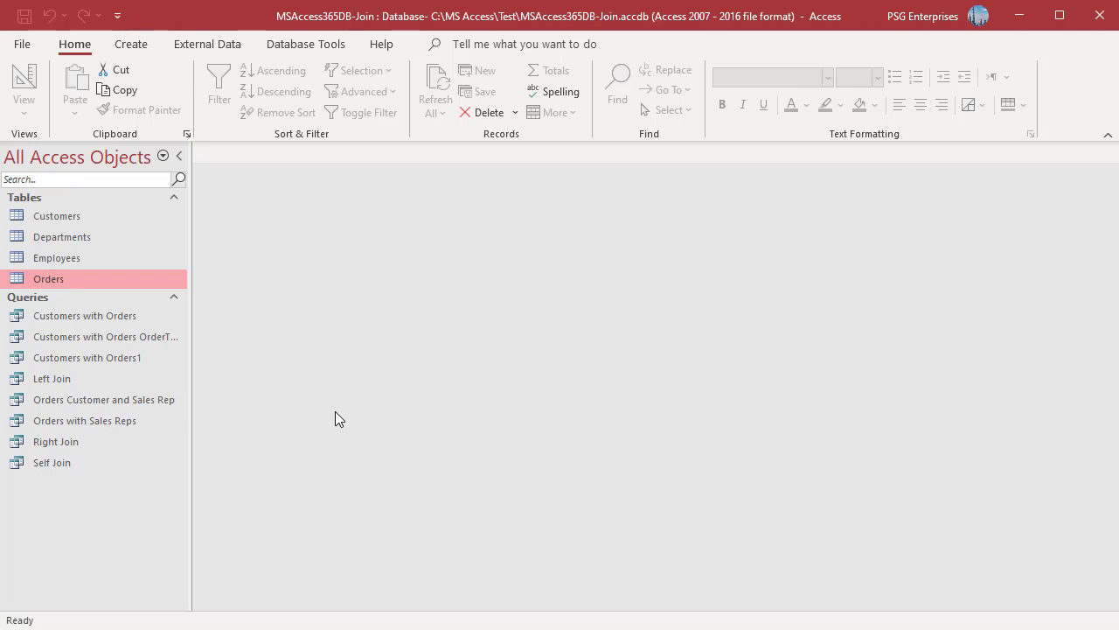
# - Open the Employees table datasheet and scroll across its columns
pyautogui.press('Up')
pyautogui.press('Return')
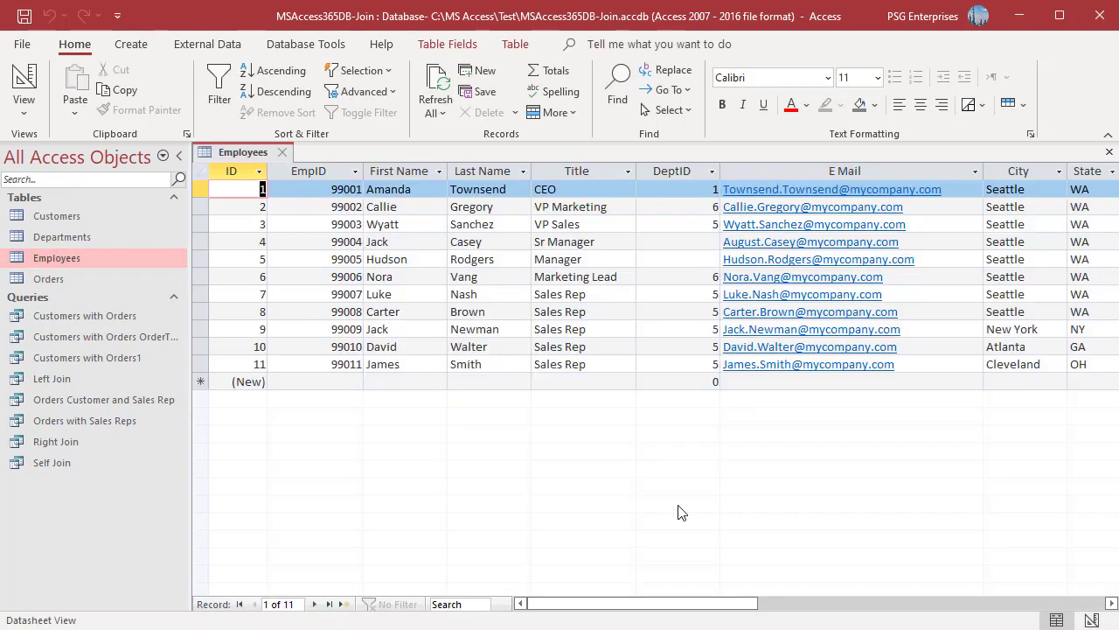
pyautogui.hscroll(5, 876, 189)
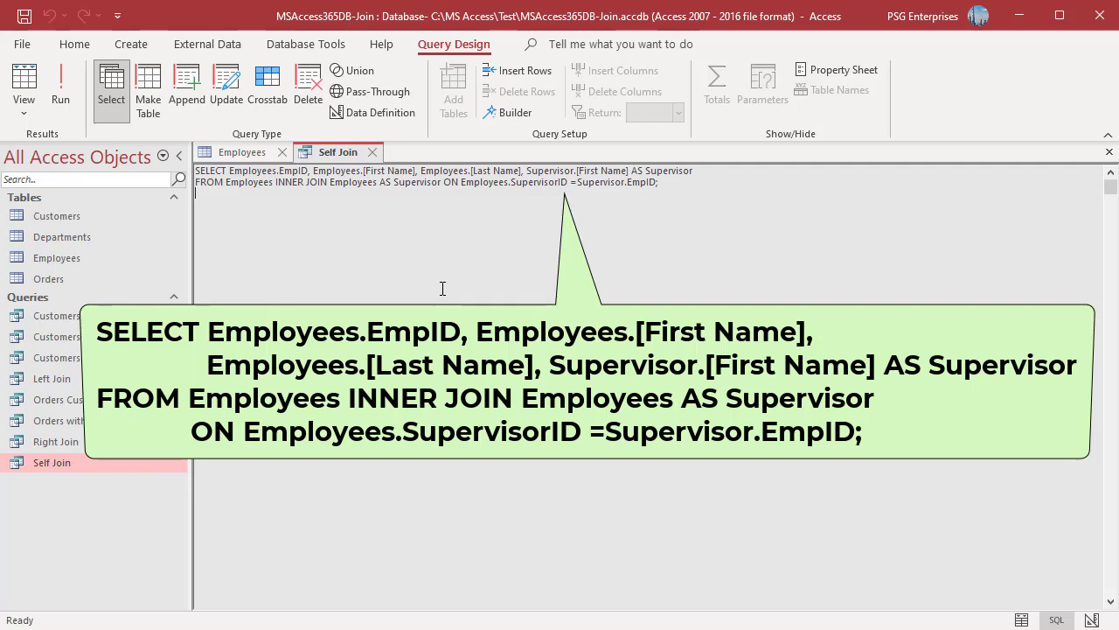
# - Run the Self Join query pairing each employee with their supervisor
pyautogui.click(56, 96)
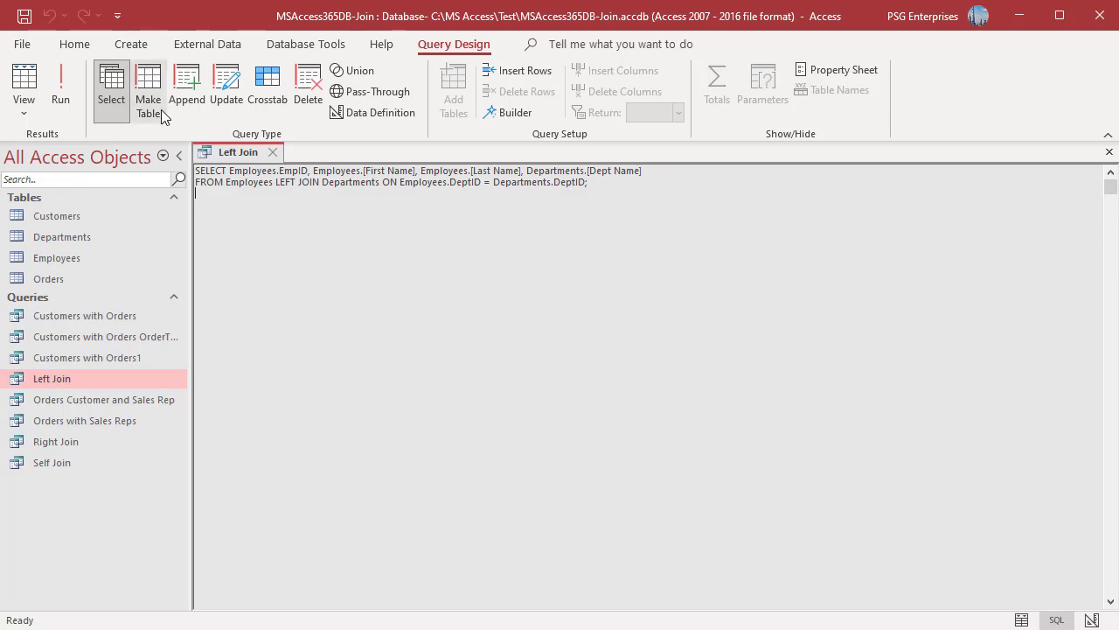
# - Run the Left Join query, briefly open Employees, then open the 6-record Departments table
pyautogui.click(69, 88)
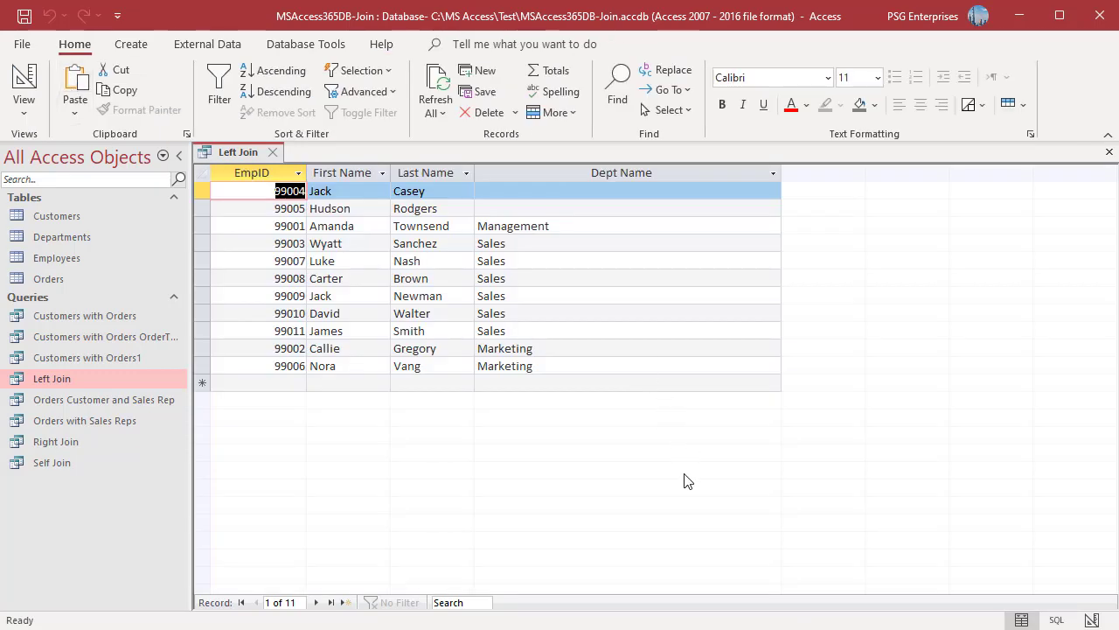
pyautogui.doubleClick(57, 258)
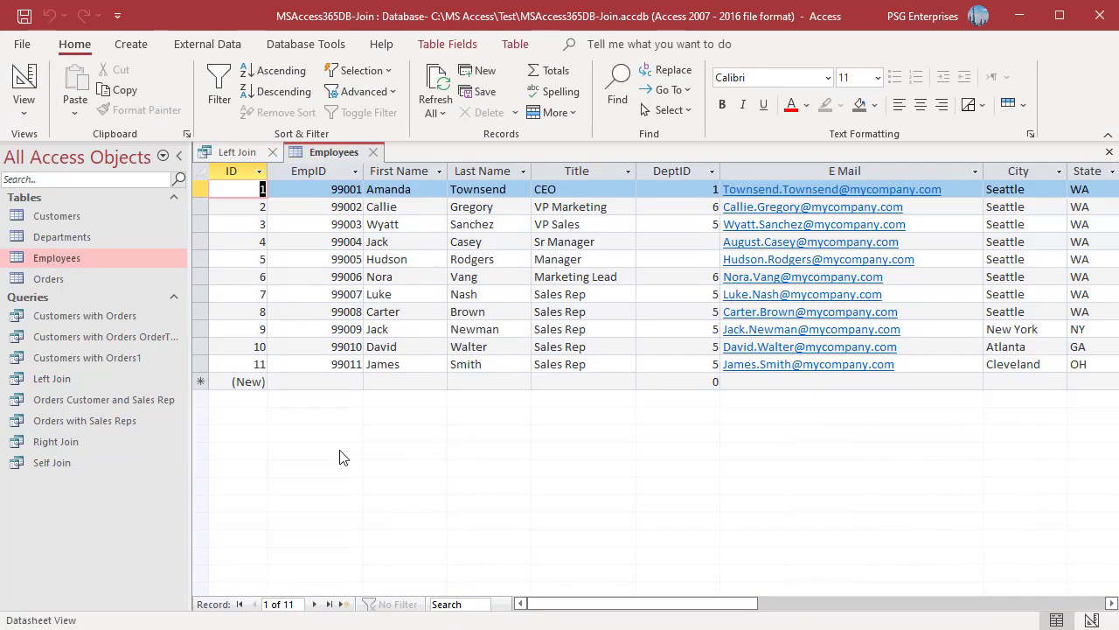
pyautogui.click(373, 152)
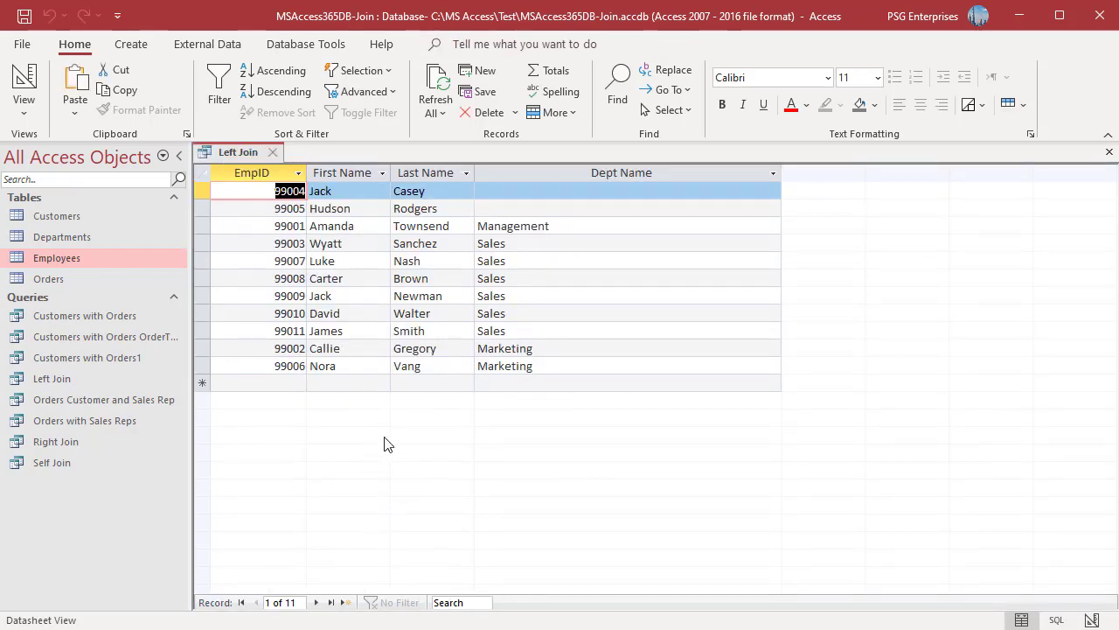
pyautogui.doubleClick(79, 237)
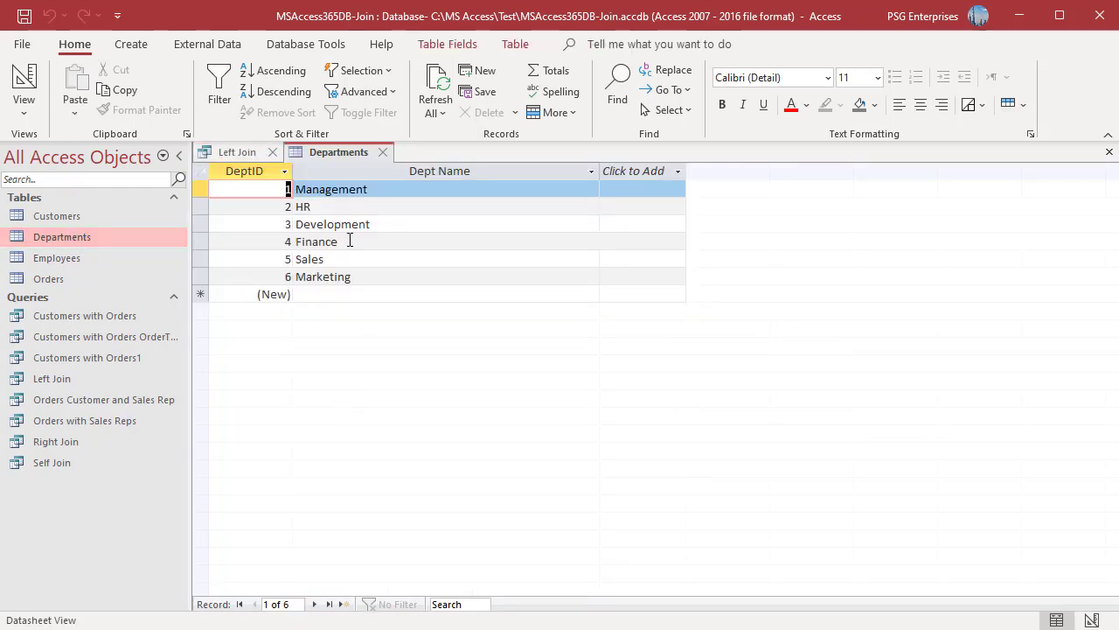
# - Return to the Left Join results and select Employees in the navigation pane
pyautogui.hotkey('ctrl', 'F6')
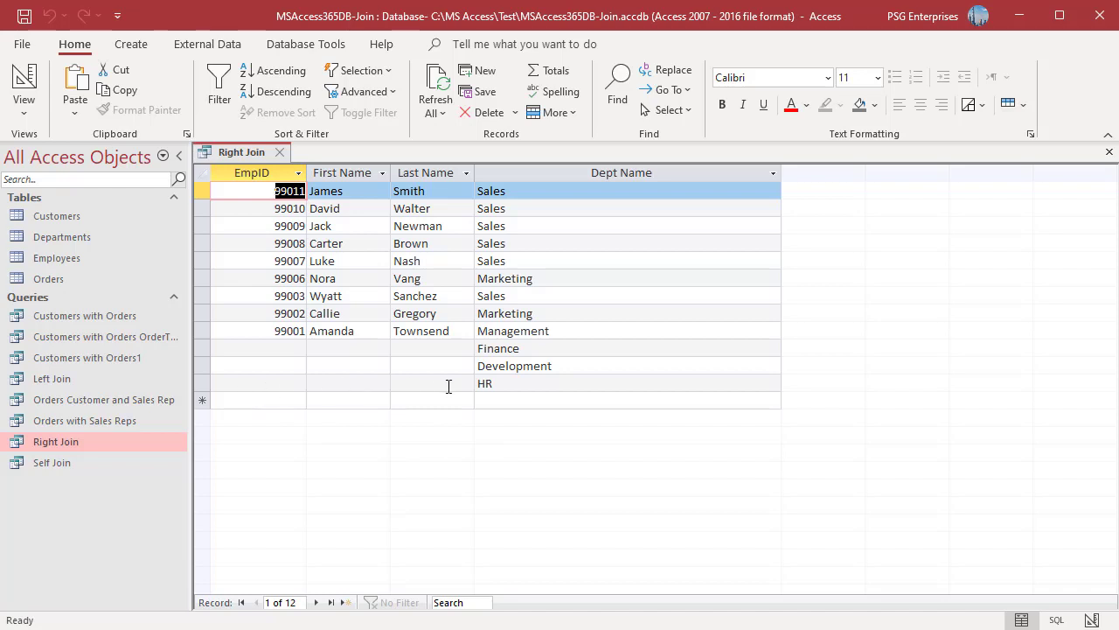
pyautogui.click(72, 263)
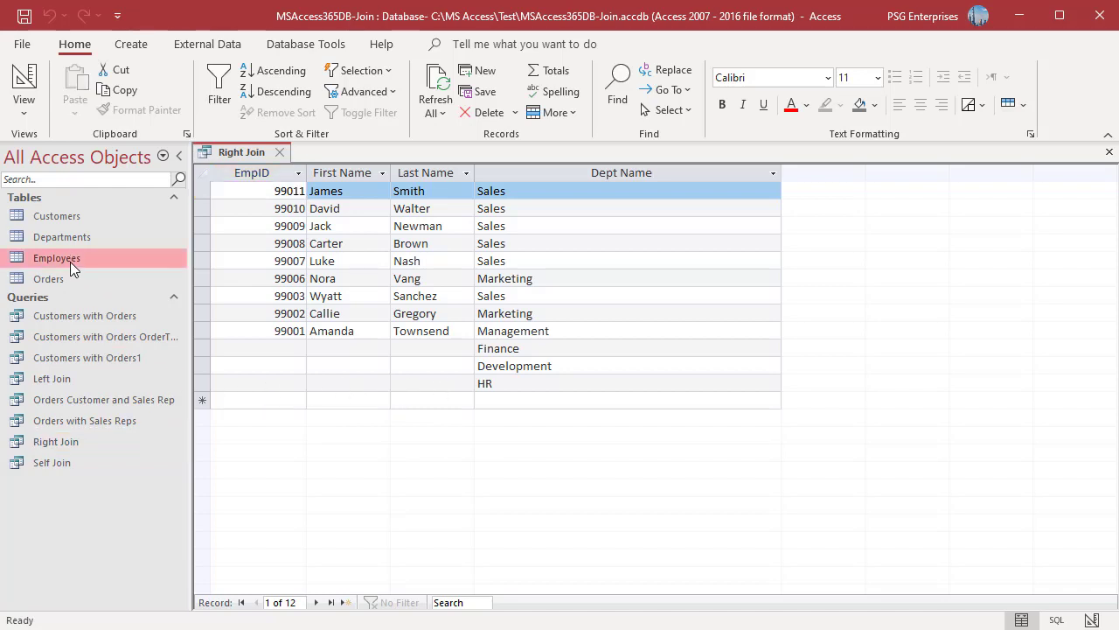